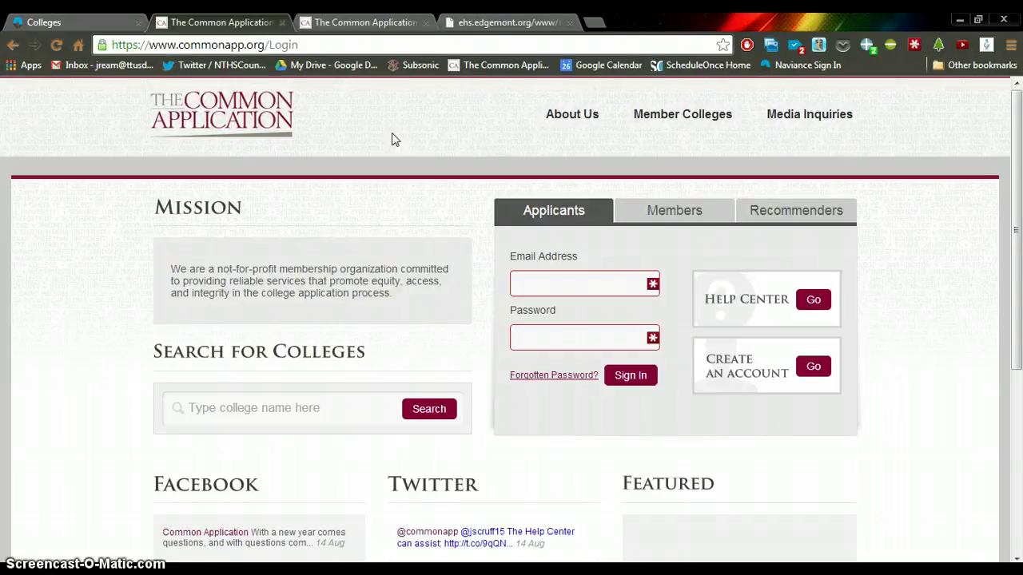
In the signed-in Common Application account, search the member colleges for "cornell" and select Cornell University in the results.
key("ctrl+Tab")
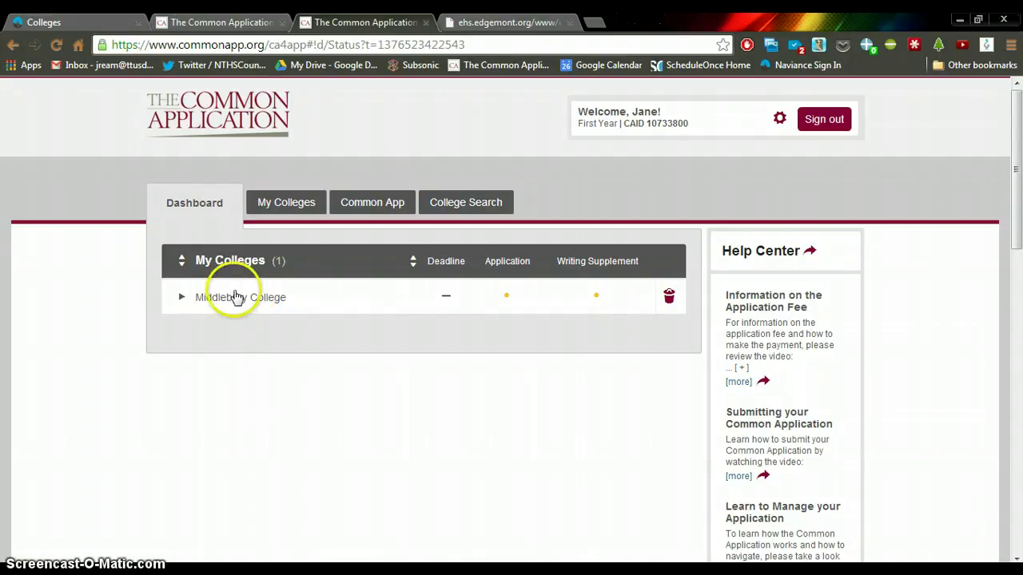
left_click(437, 209)
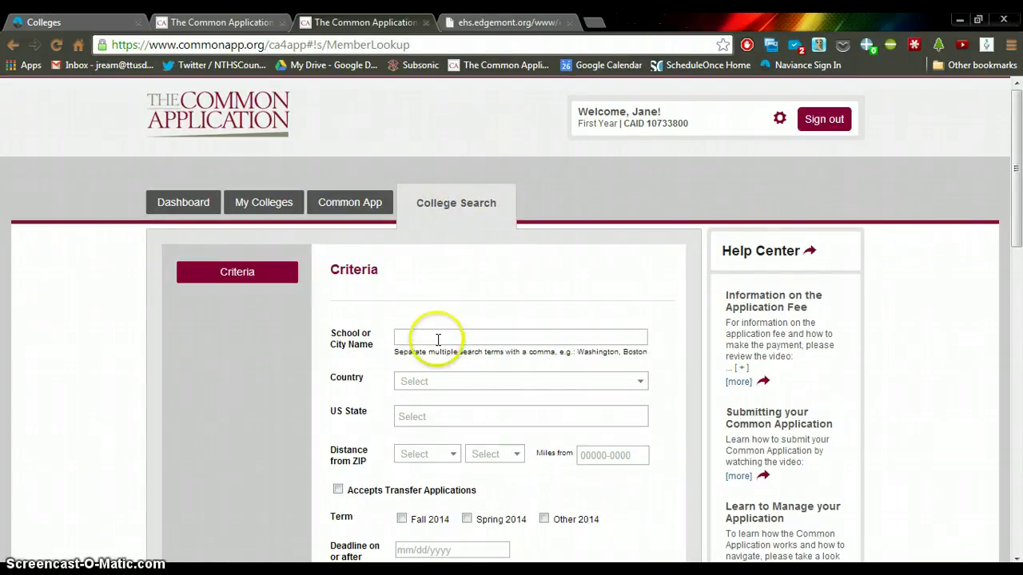
scroll(438, 342, "down", 2)
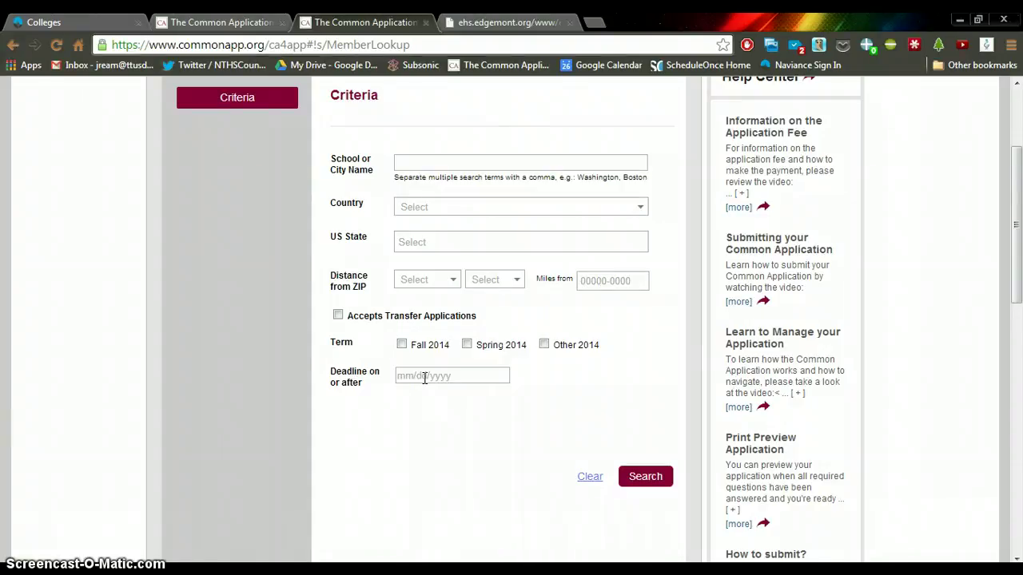
left_click(425, 162)
type("cornell")
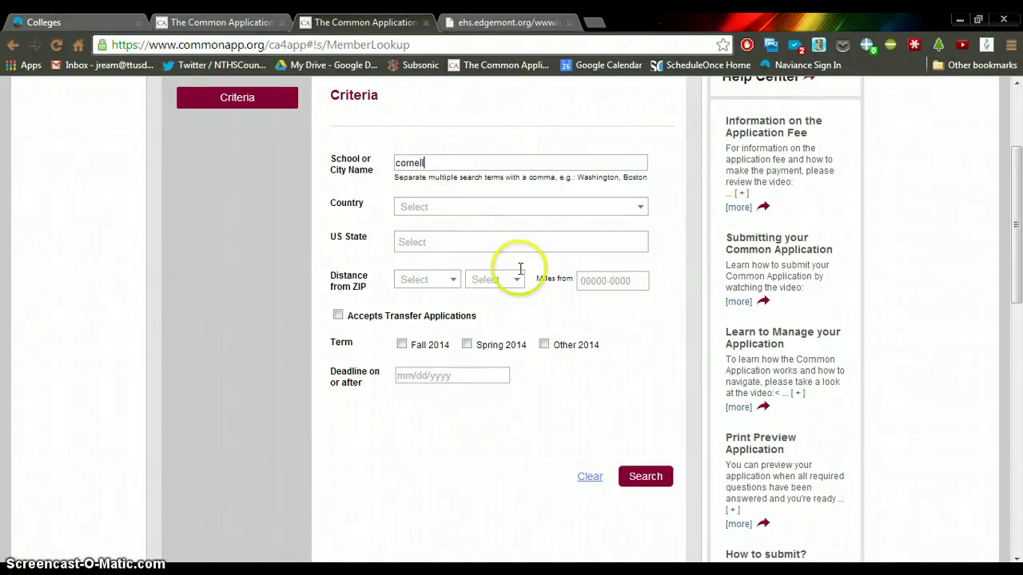
left_click(644, 478)
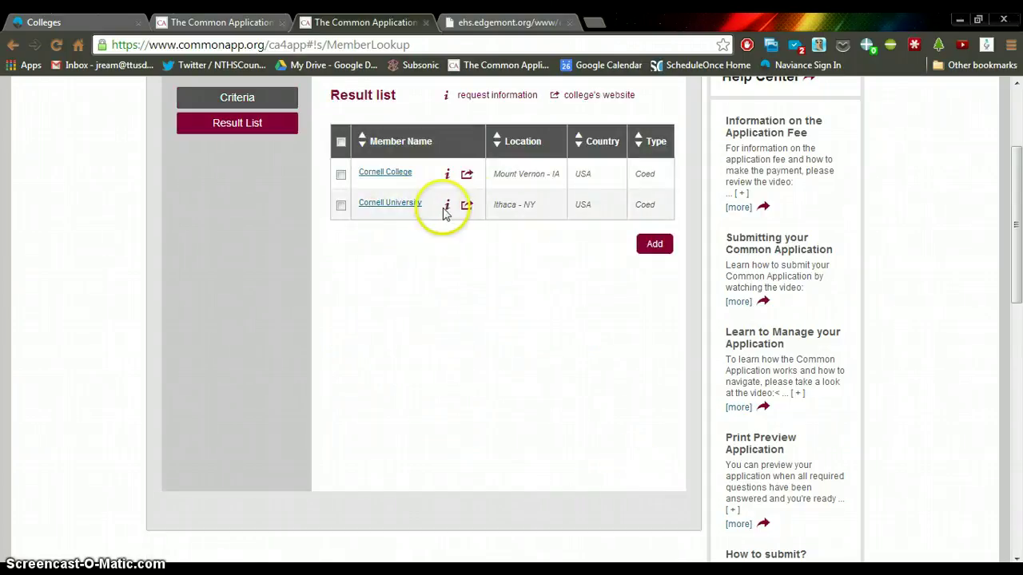
left_click(340, 206)
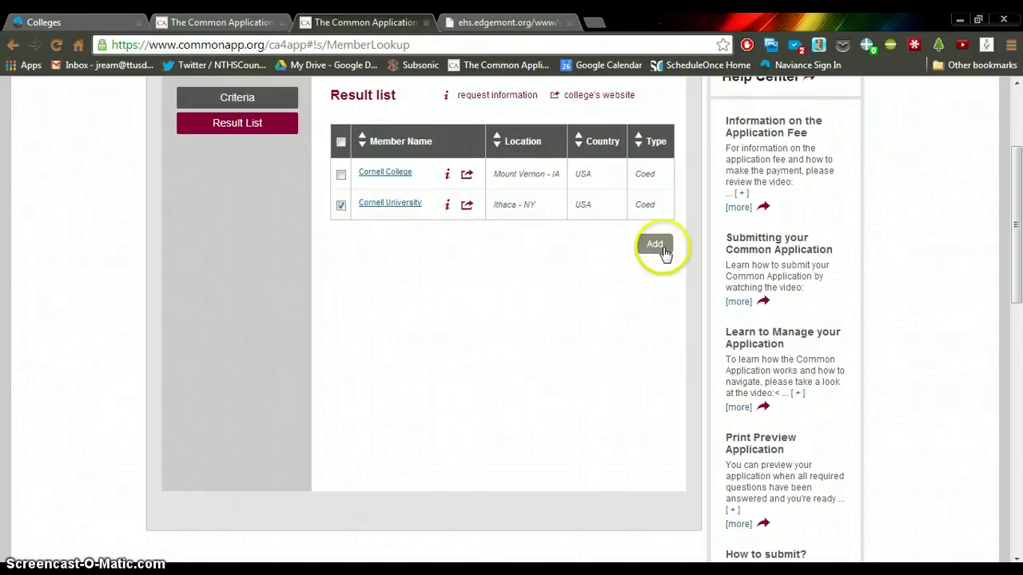
Go to the Dashboard and expand Middlebury College's application and writing supplement requirements.
scroll(575, 287, "up", 3)
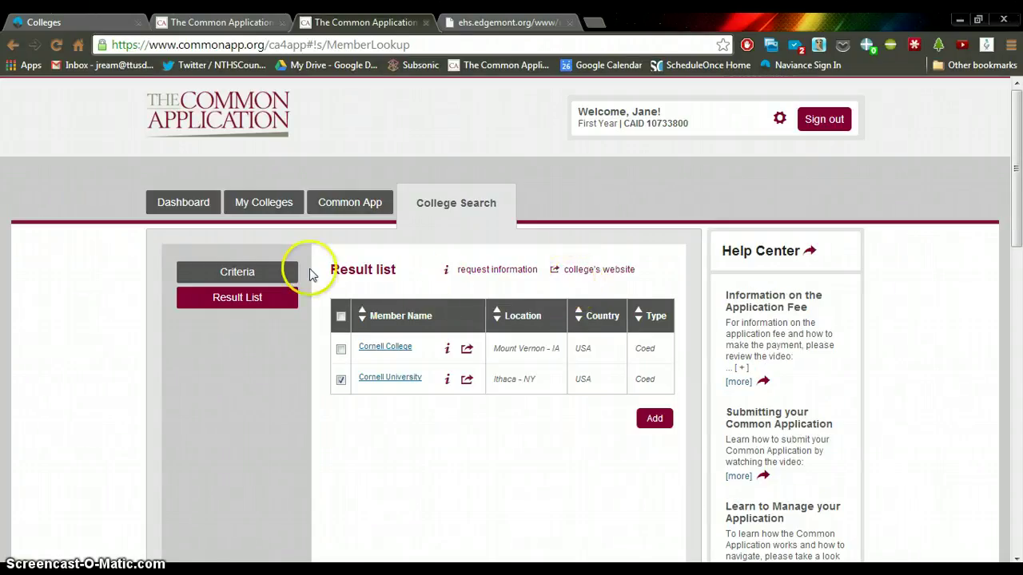
left_click(211, 203)
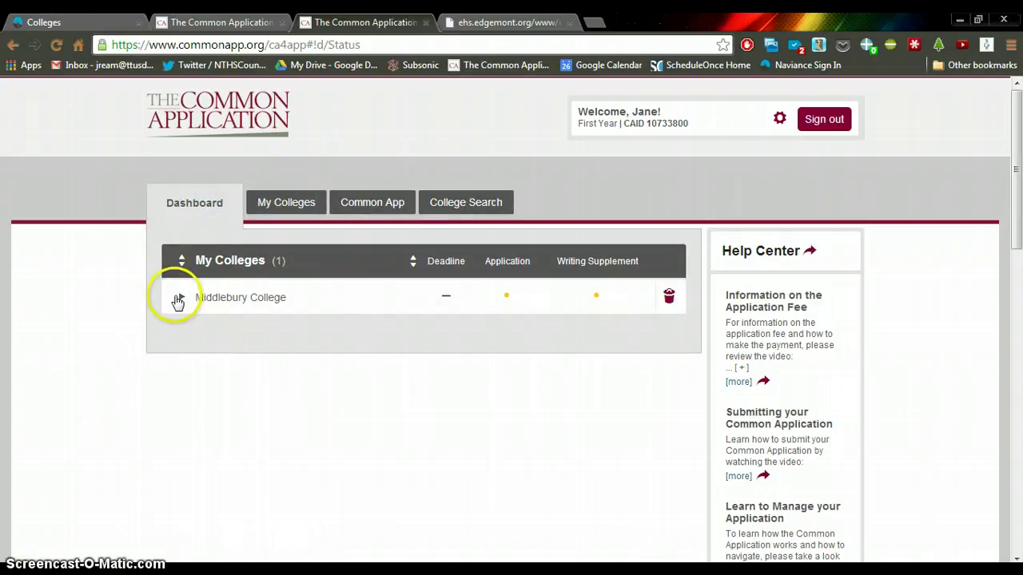
left_click(174, 296)
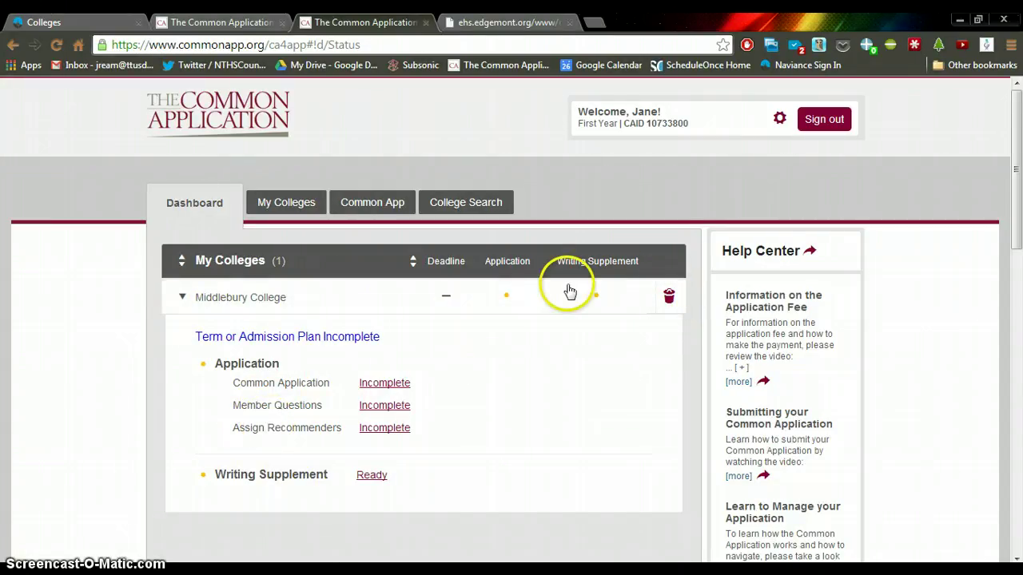
Open Middlebury College in My Colleges and examine its application deadlines, fees, test policy and required recommendations.
left_click(323, 205)
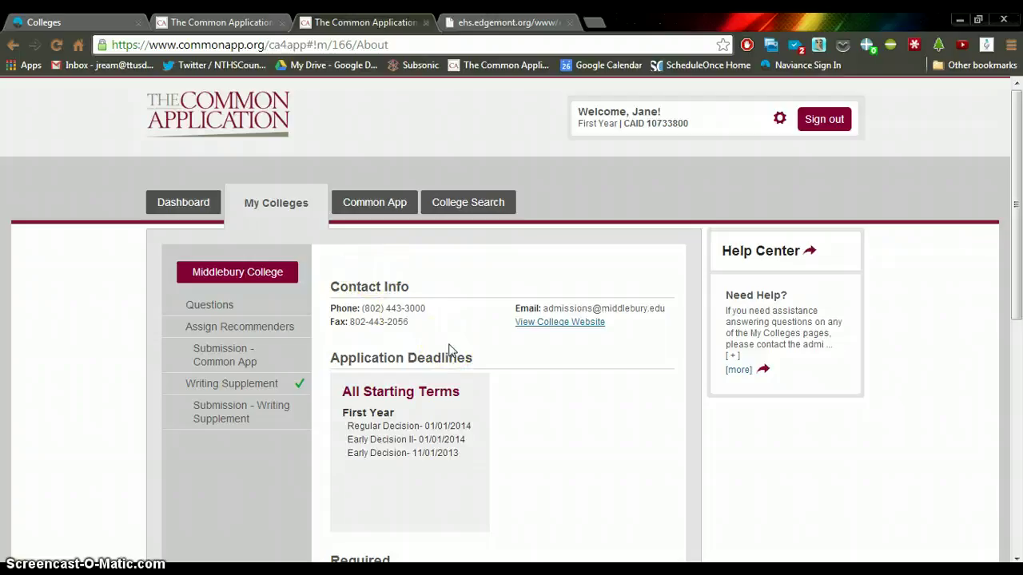
scroll(450, 350, "down", 1)
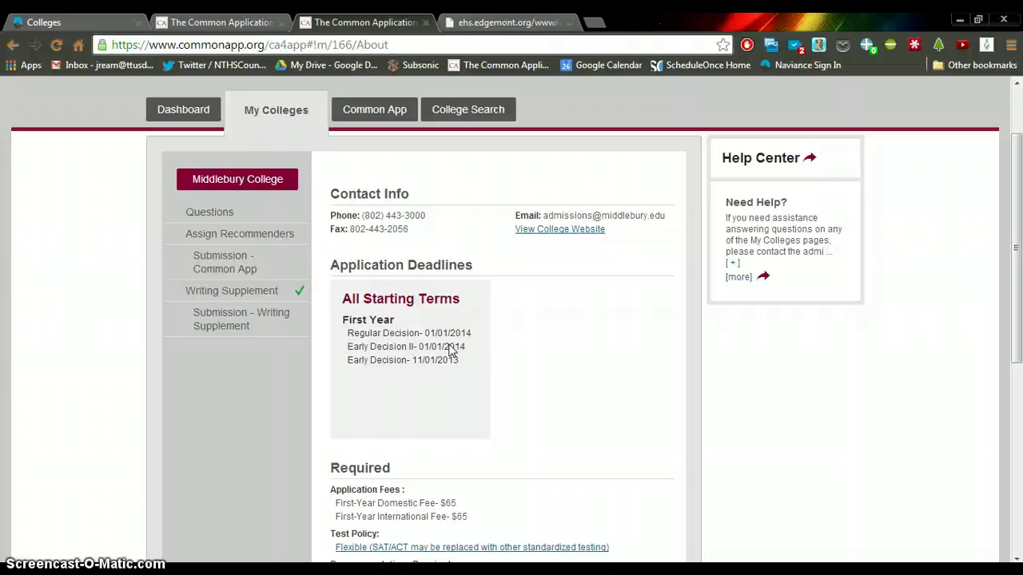
left_click_drag(450, 349, 519, 376)
left_click(601, 388)
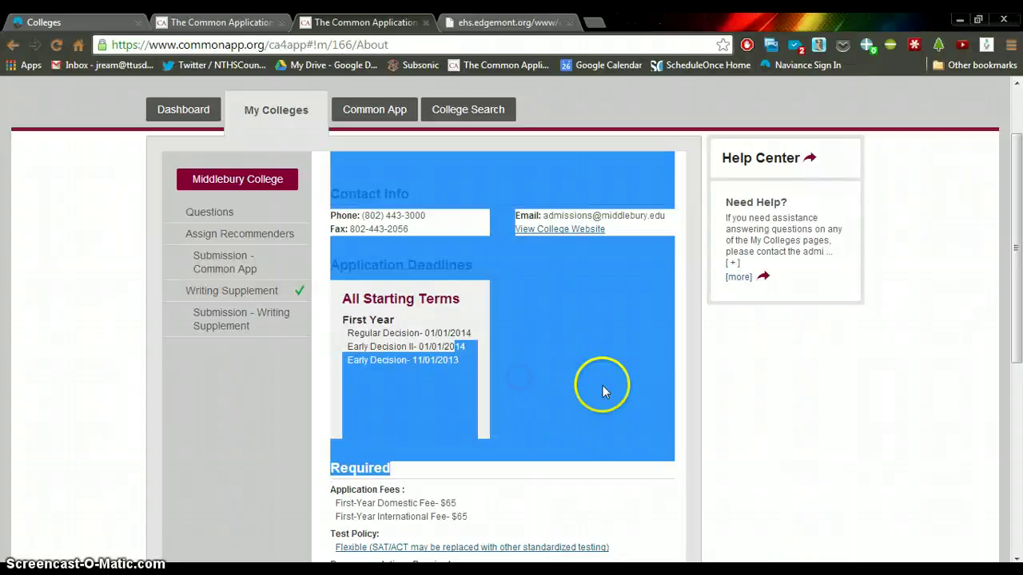
scroll(602, 390, "down", 5)
scroll(600, 391, "up", 3)
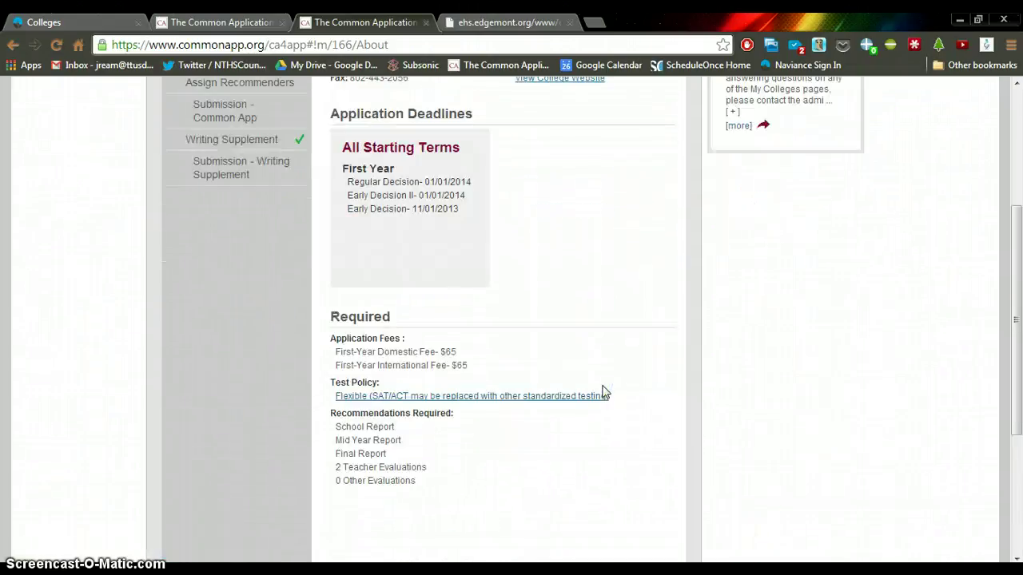
scroll(602, 392, "up", 1)
scroll(603, 392, "down", 1)
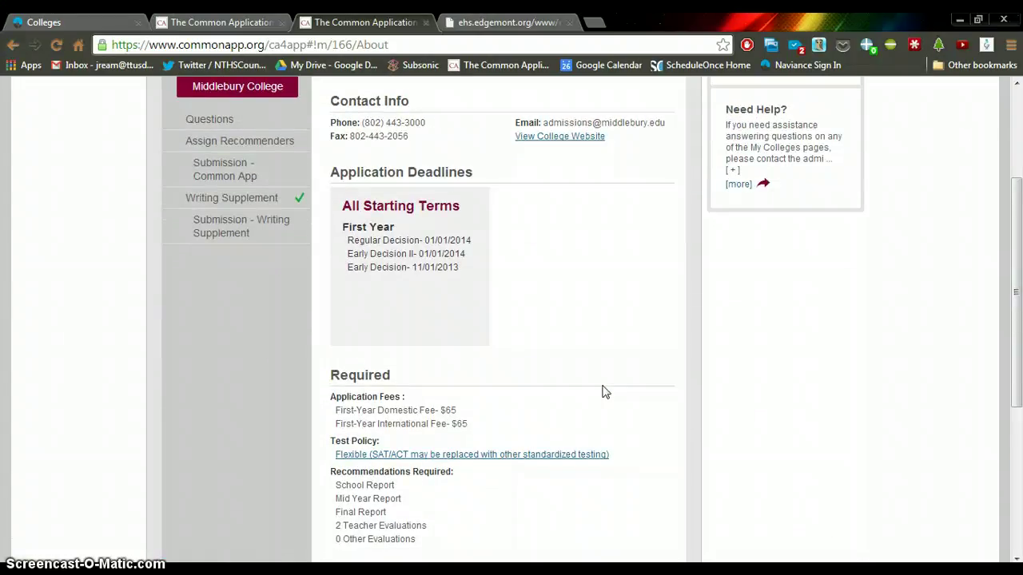
left_click(482, 493)
scroll(503, 487, "up", 2)
scroll(504, 487, "down", 3)
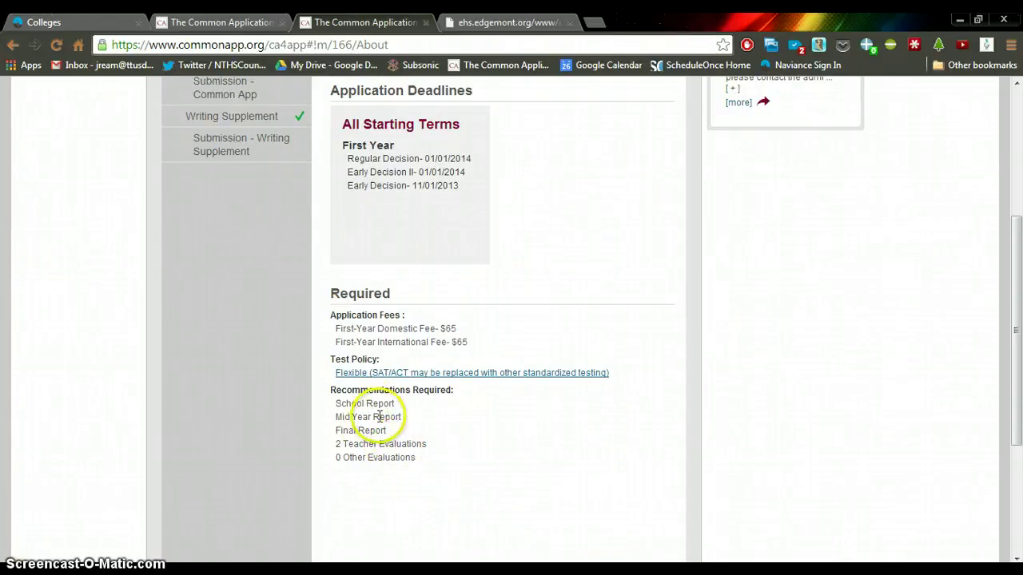
scroll(386, 412, "up", 1)
Open the Common App form and examine the Personal Information fields of the Profile section.
scroll(386, 412, "up", 3)
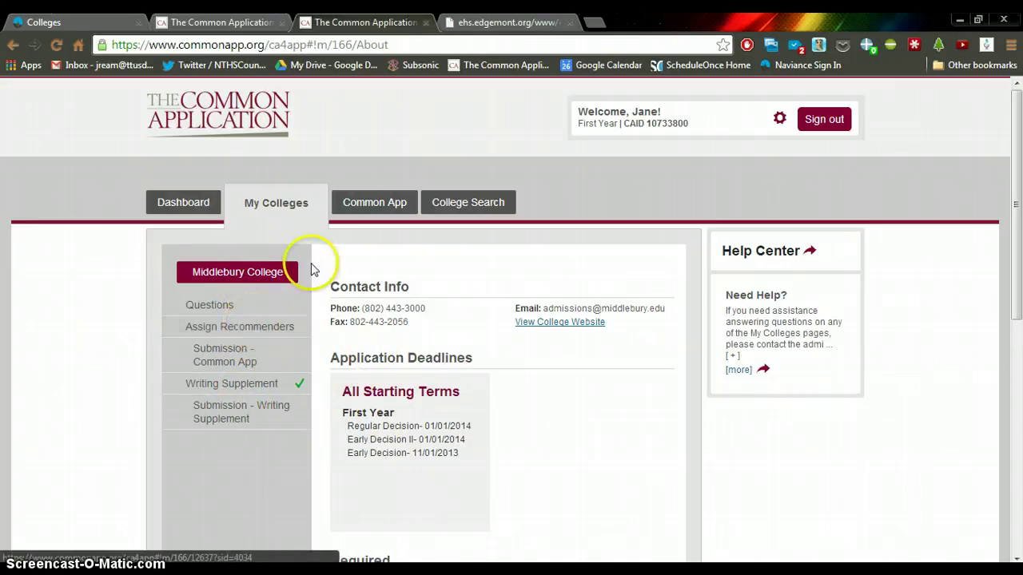
left_click(387, 202)
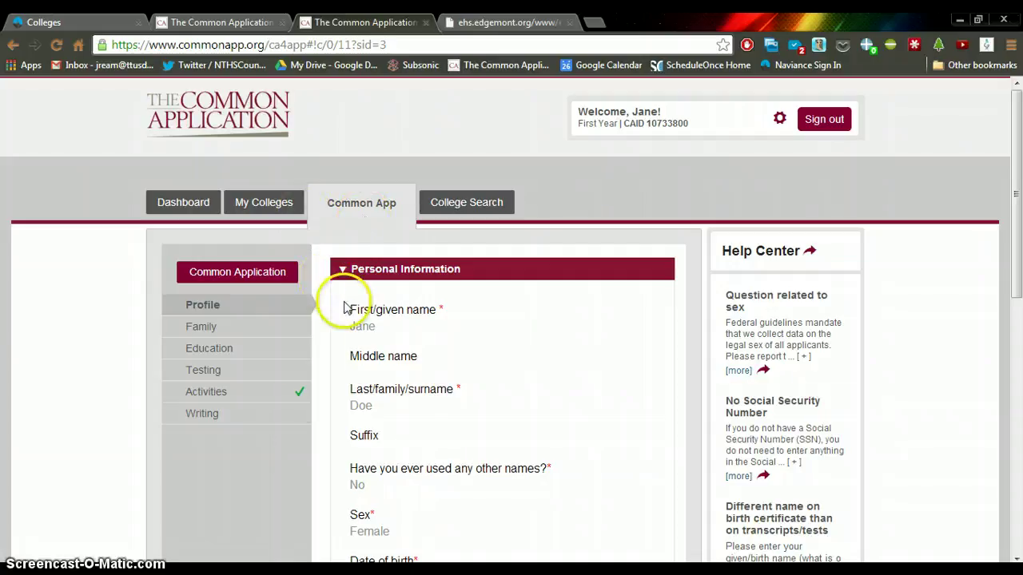
scroll(475, 342, "down", 3)
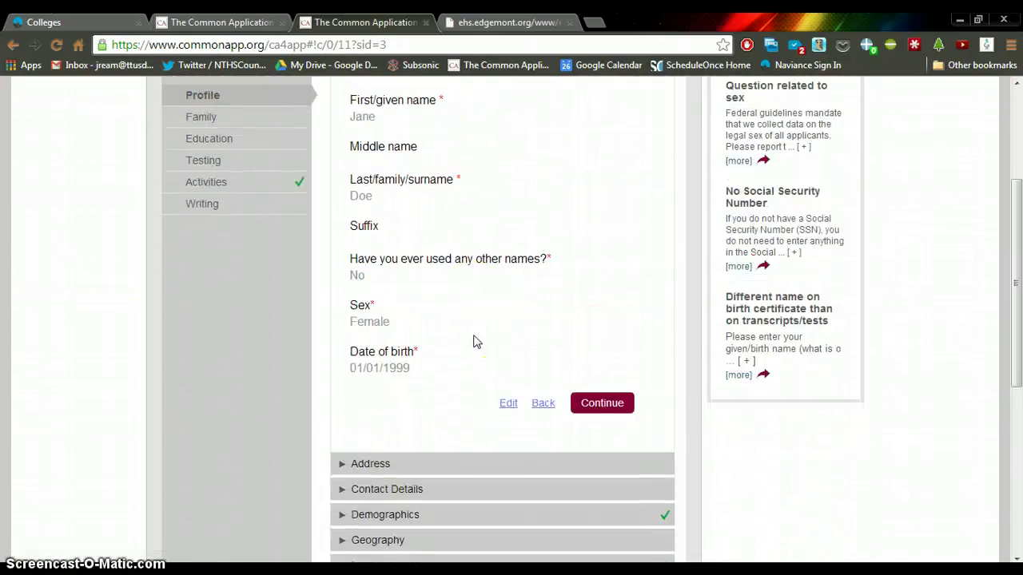
scroll(475, 342, "up", 2)
scroll(475, 341, "down", 2)
scroll(432, 314, "down", 2)
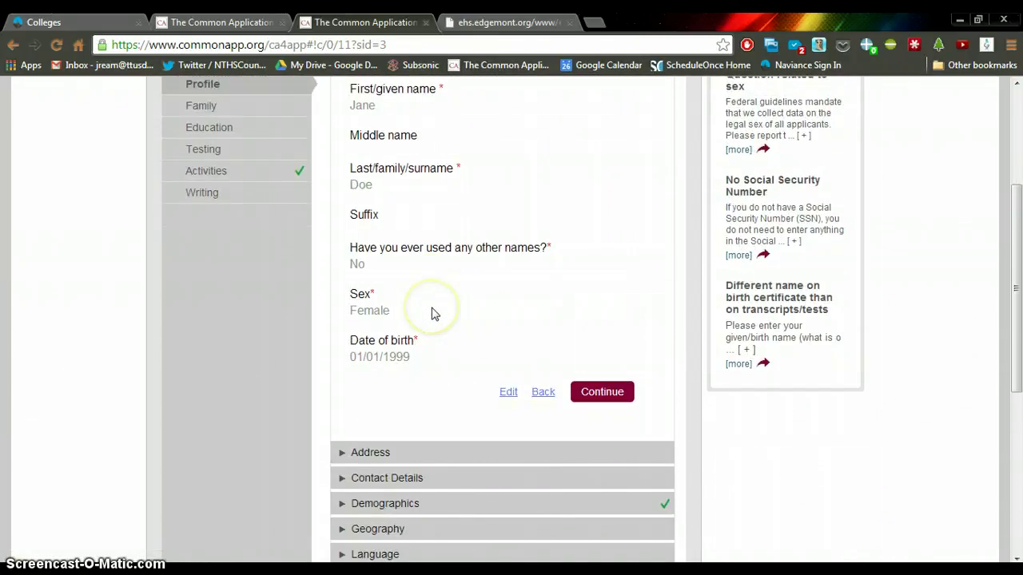
Open the Family section and examine its Household questions and the Parent and Sibling subsections.
scroll(432, 313, "up", 3)
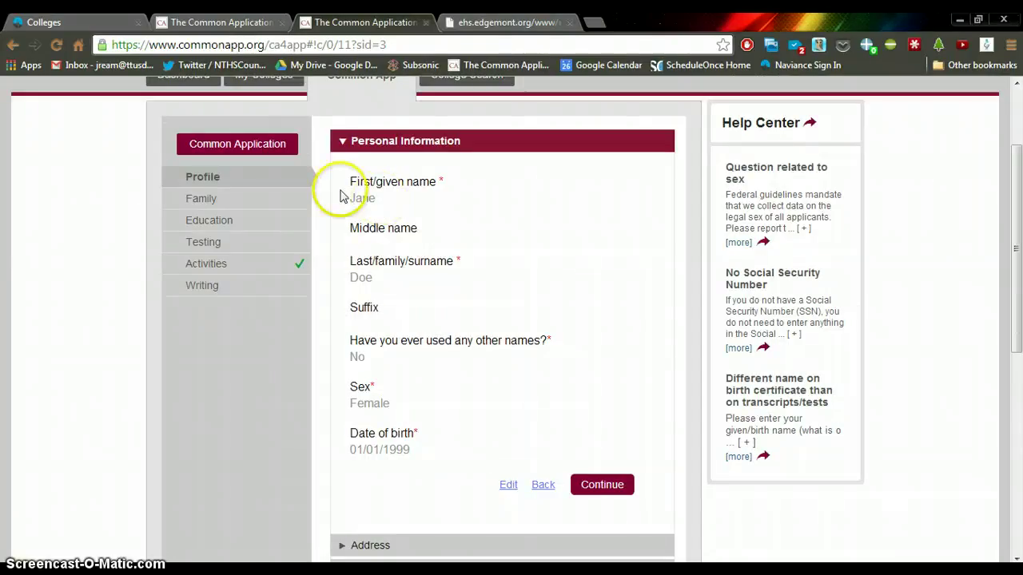
left_click(247, 197)
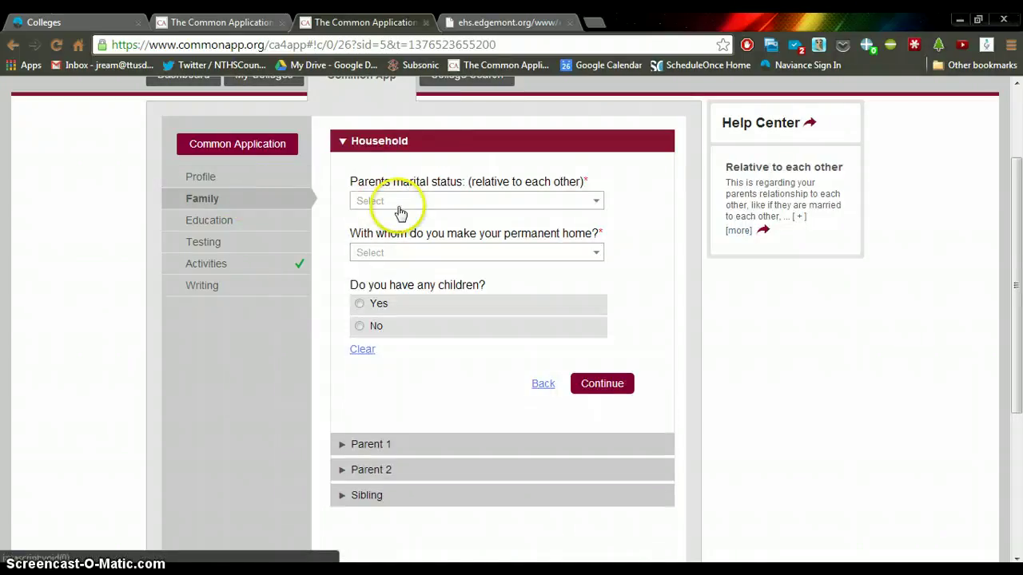
scroll(399, 213, "down", 1)
scroll(418, 339, "down", 2)
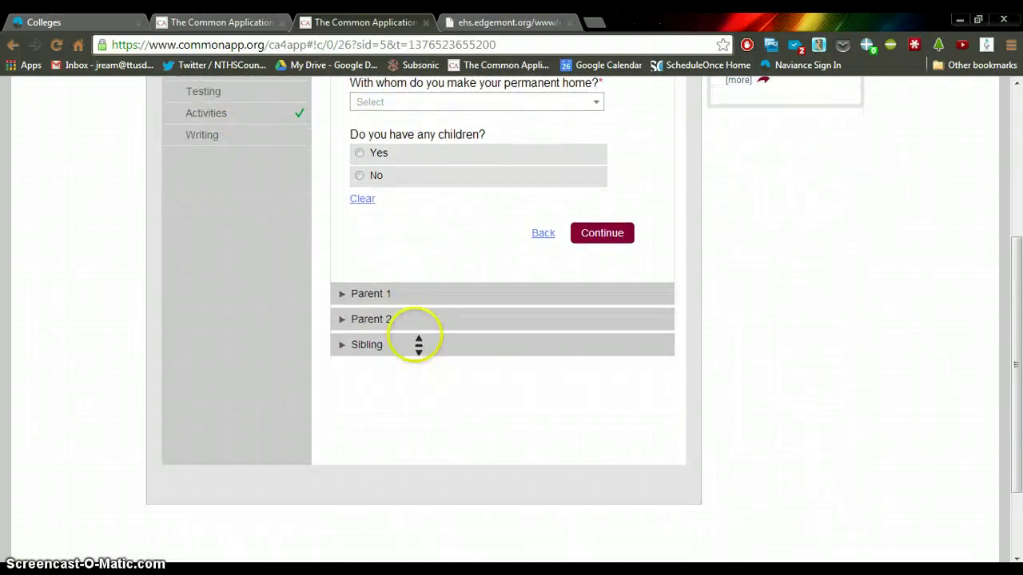
scroll(360, 304, "up", 1)
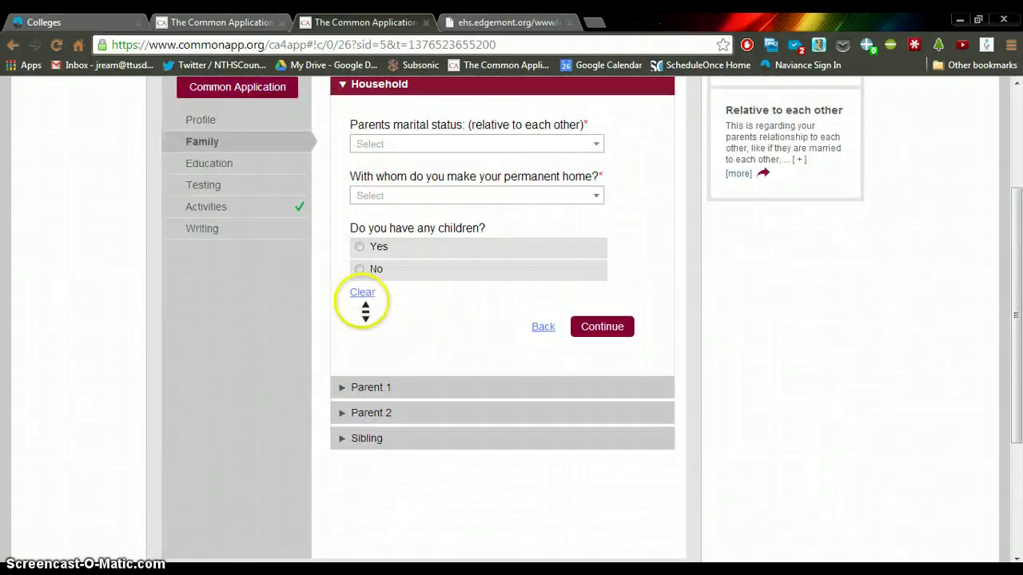
Examine the Education section's School fields and the Testing section's Tests Taken questions.
left_click(237, 164)
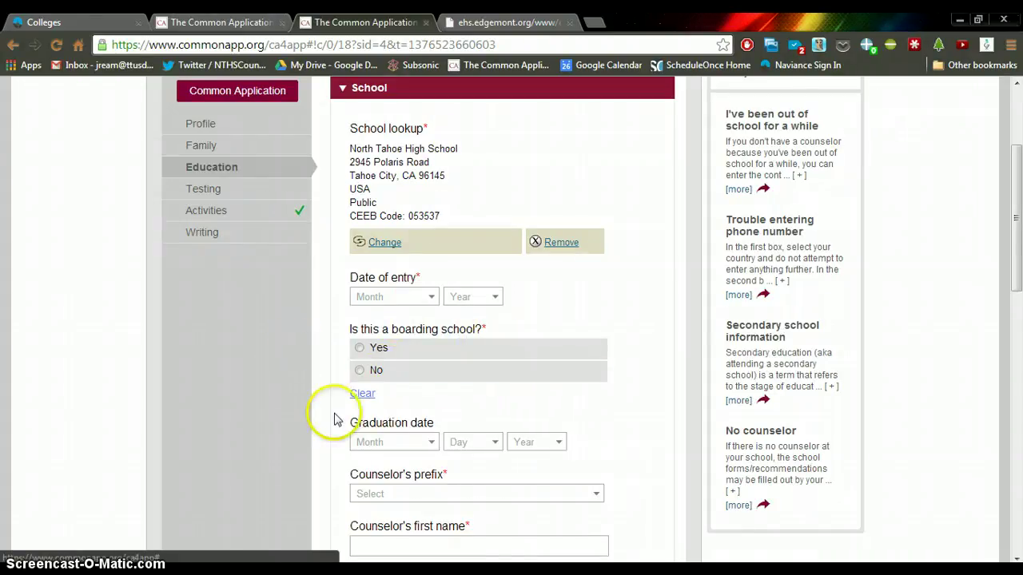
scroll(334, 420, "down", 5)
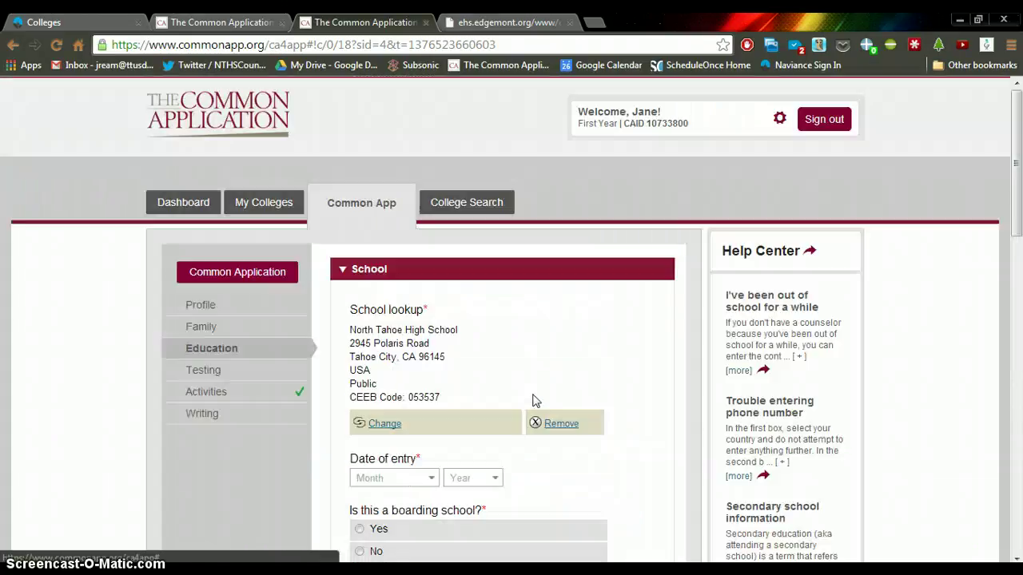
scroll(533, 305, "down", 5)
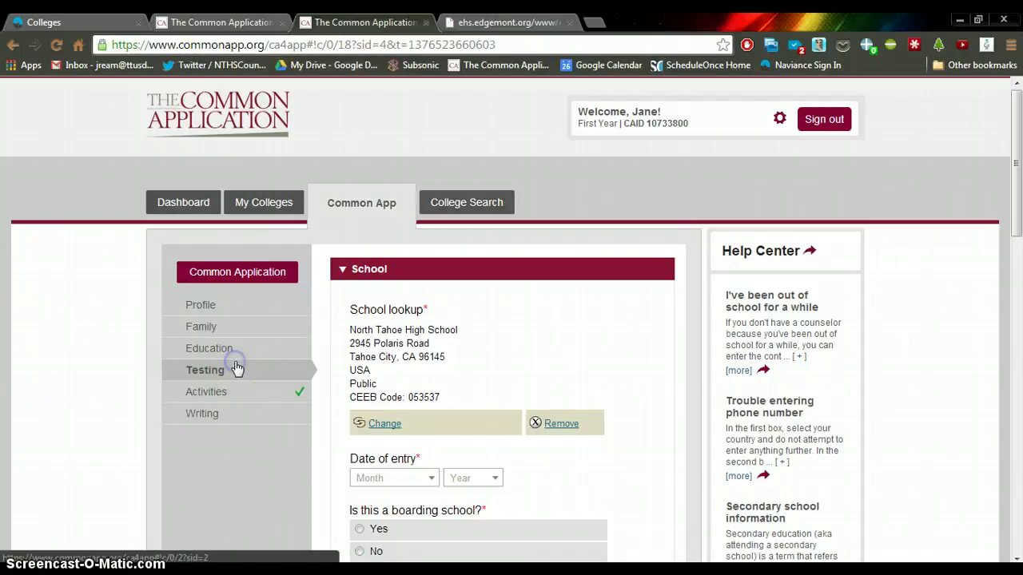
left_click(274, 368)
scroll(395, 363, "down", 1)
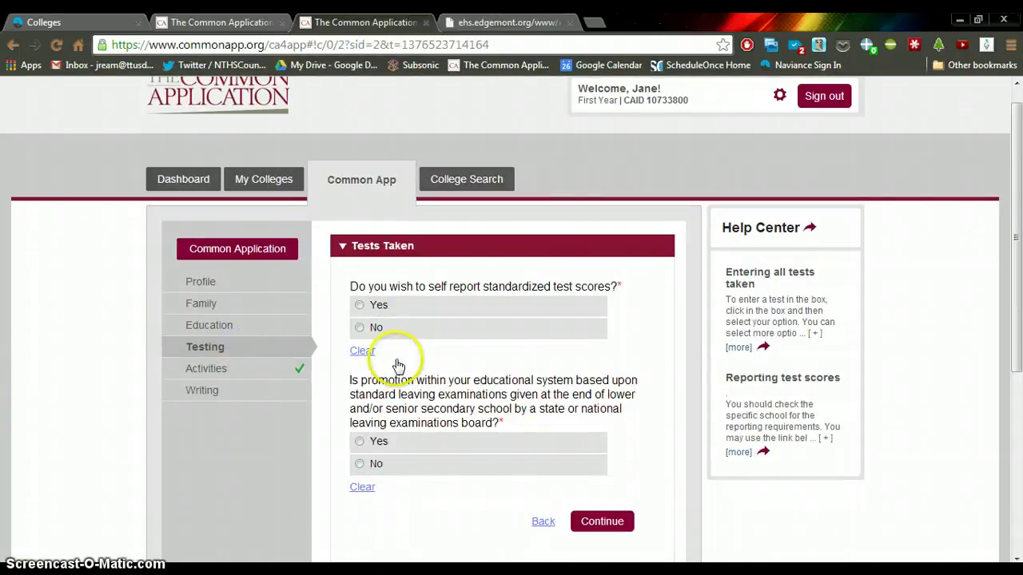
Open the Activities section and examine the Activity 1 fields, including participation grade levels and timing.
left_click(260, 377)
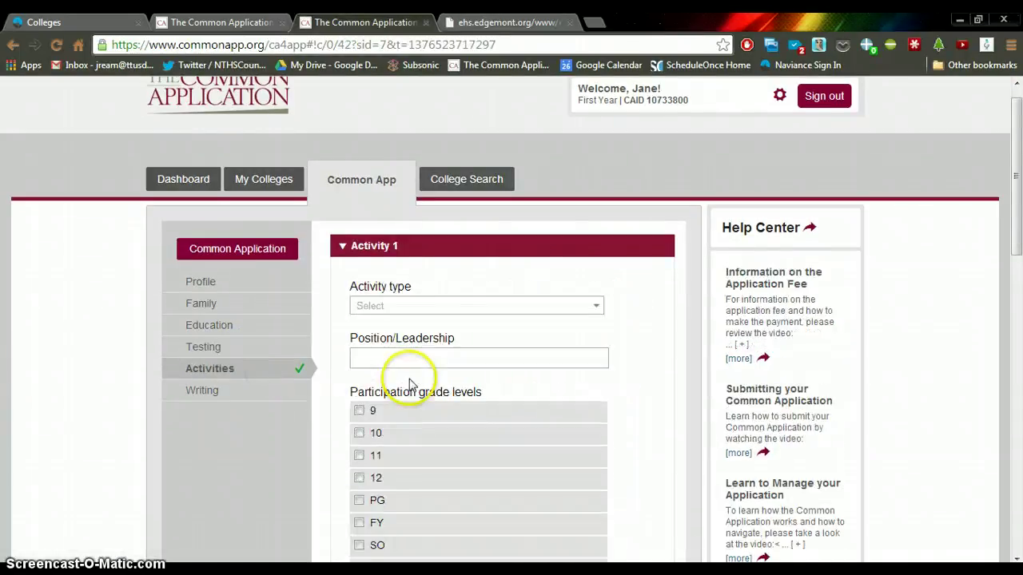
scroll(407, 376, "down", 5)
scroll(408, 359, "up", 2)
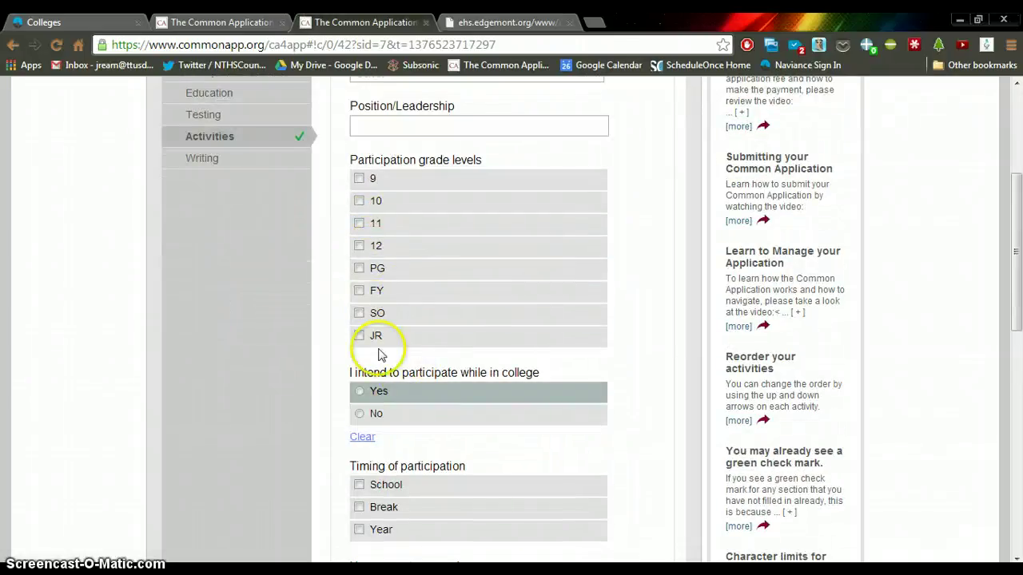
middle_click(403, 399)
scroll(406, 399, "up", 8)
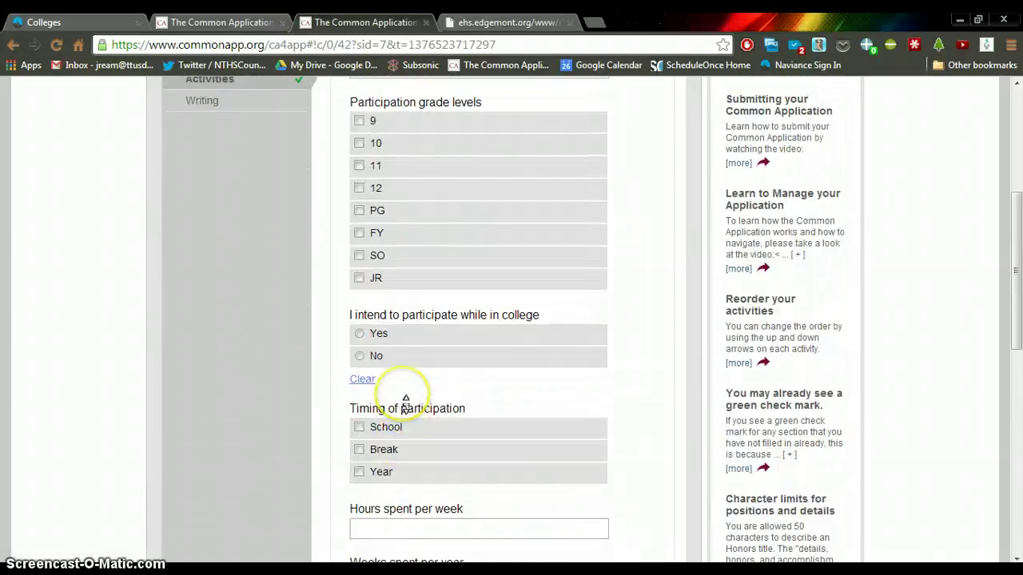
scroll(405, 400, "up", 2)
scroll(405, 399, "up", 2)
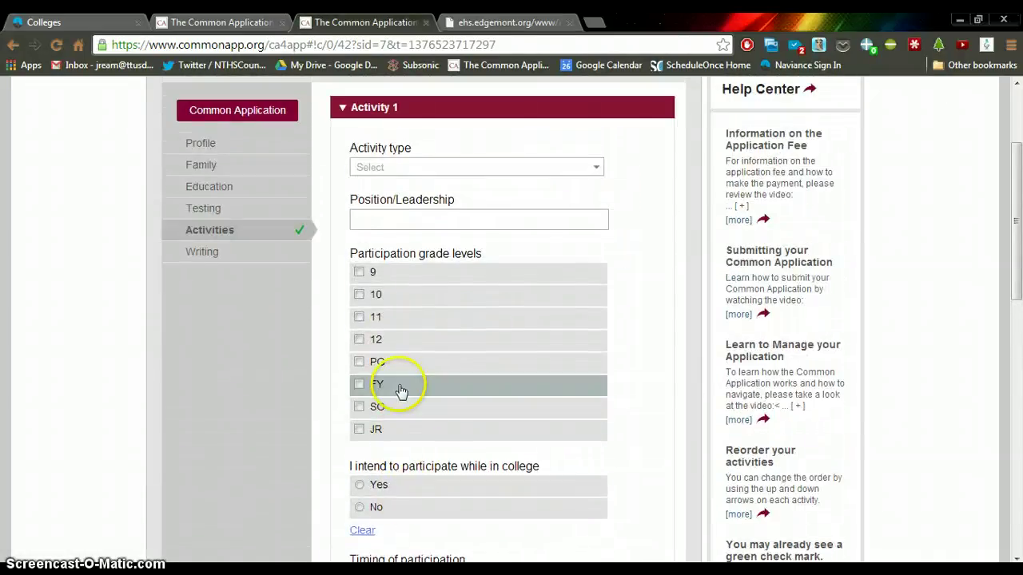
Open the Writing section and examine the Personal Essay instructions, the topic options and the essay field.
left_click(254, 299)
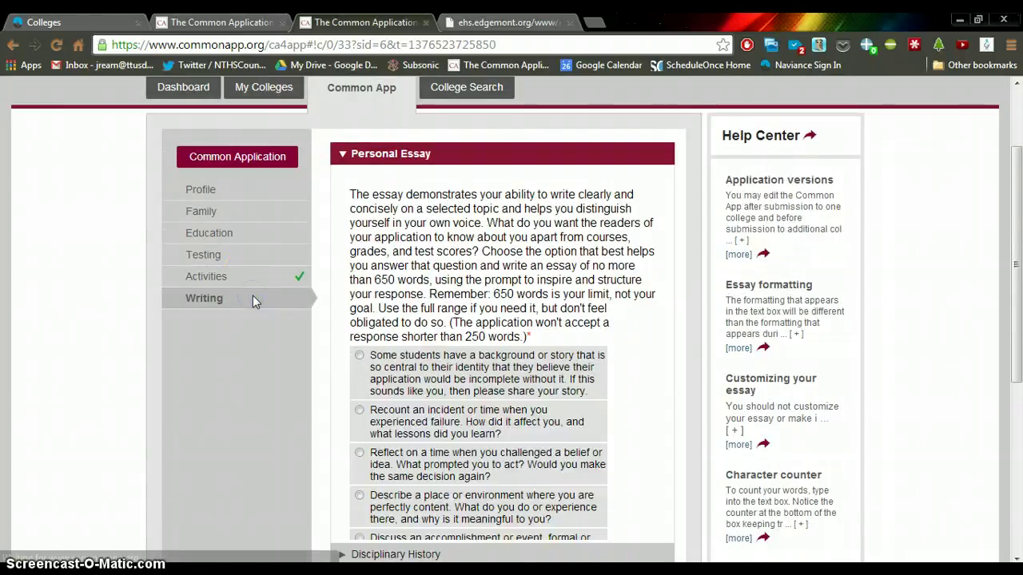
scroll(550, 310, "down", 2)
scroll(550, 311, "down", 3)
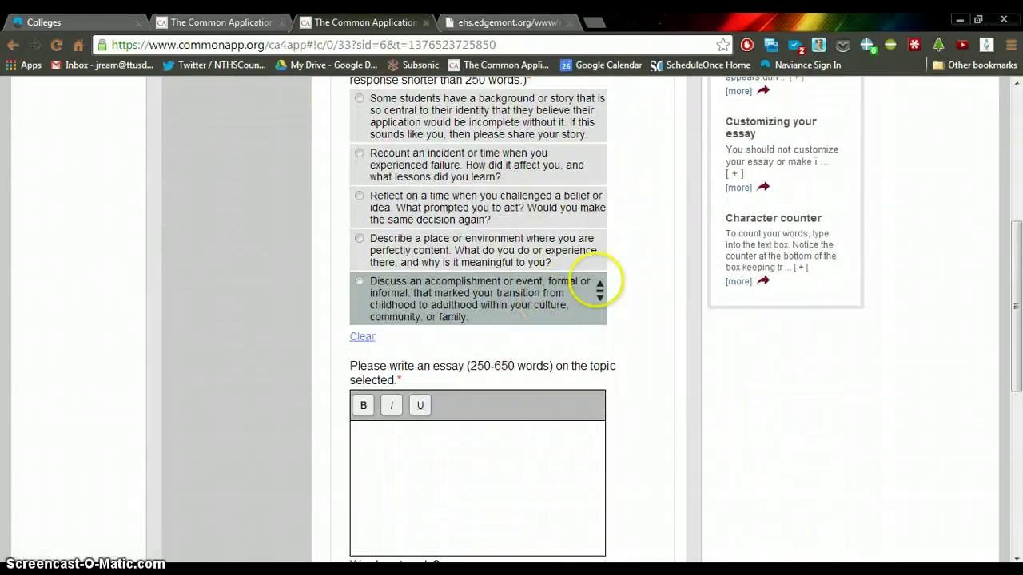
scroll(588, 297, "down", 4)
scroll(595, 291, "up", 1)
scroll(600, 292, "up", 7)
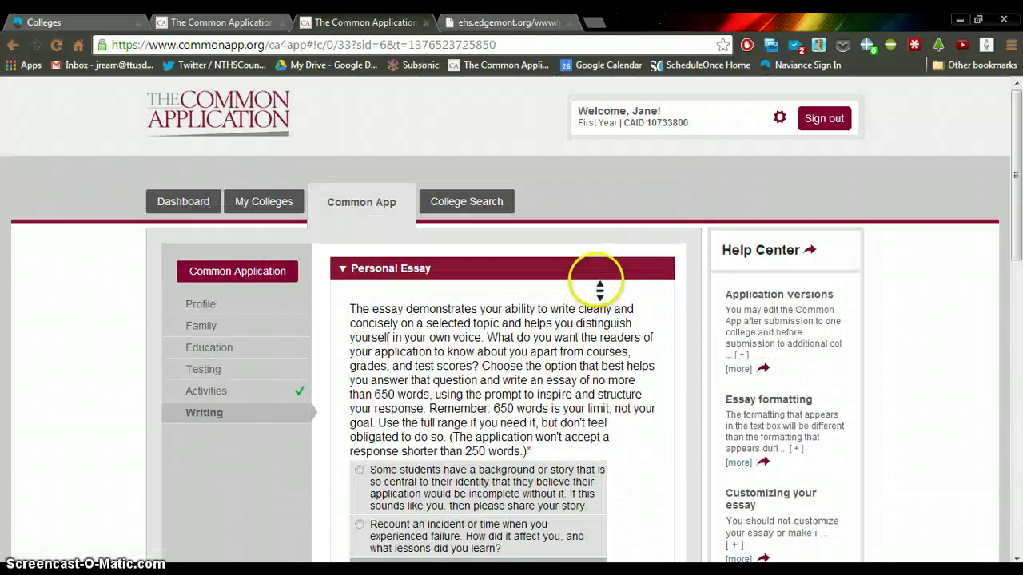
scroll(638, 388, "down", 6)
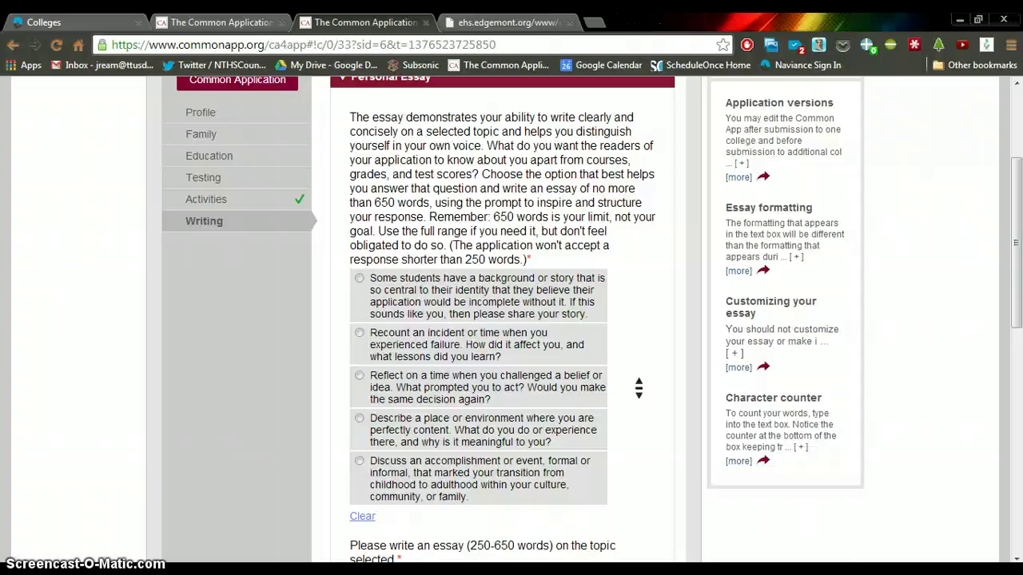
Review the Personal Essay topic options, the 250-650 word essay box and its word counter, down to the remaining Writing subsections.
scroll(643, 425, "down", 4)
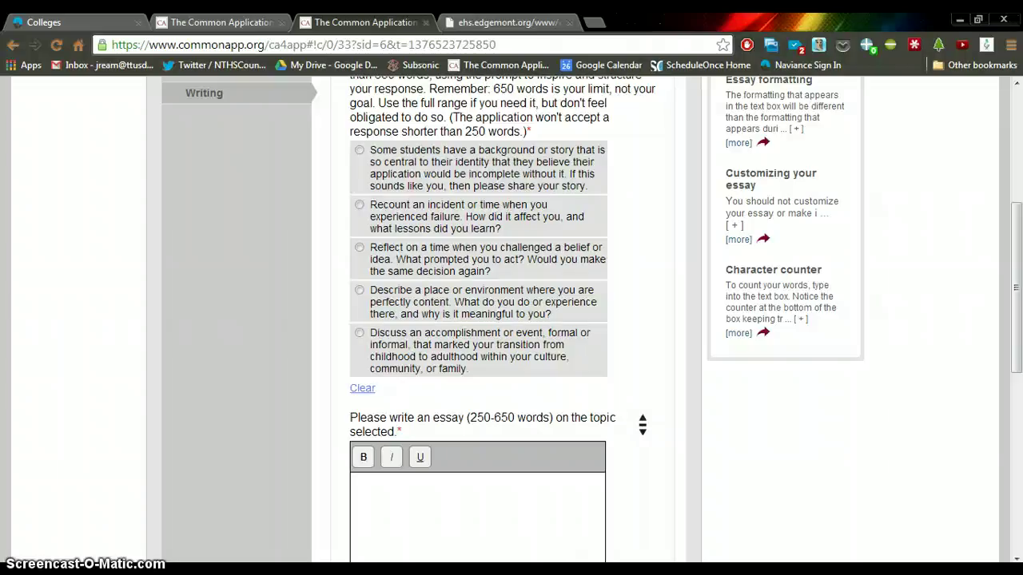
scroll(642, 425, "down", 1)
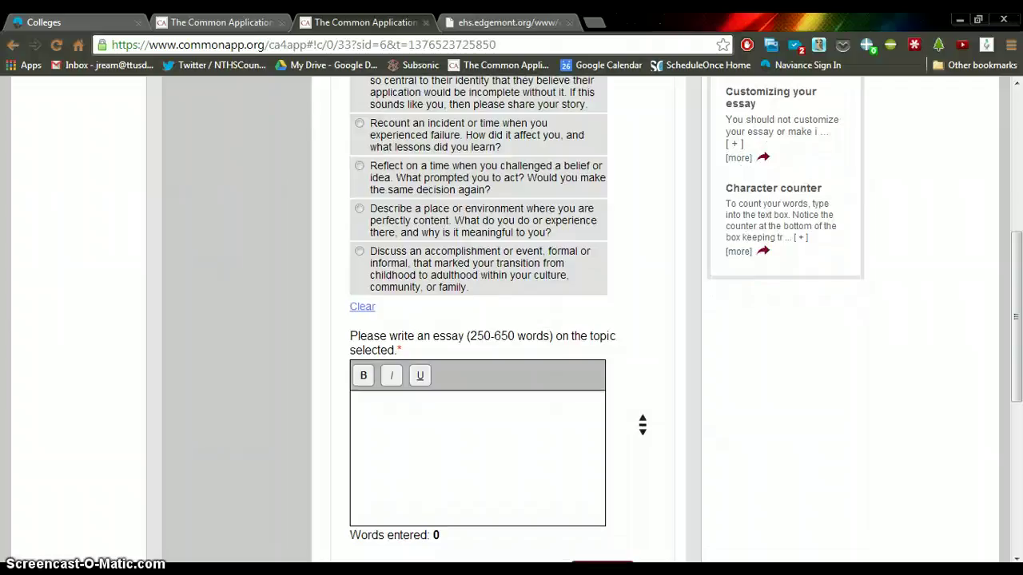
scroll(641, 425, "down", 5)
left_click(493, 349)
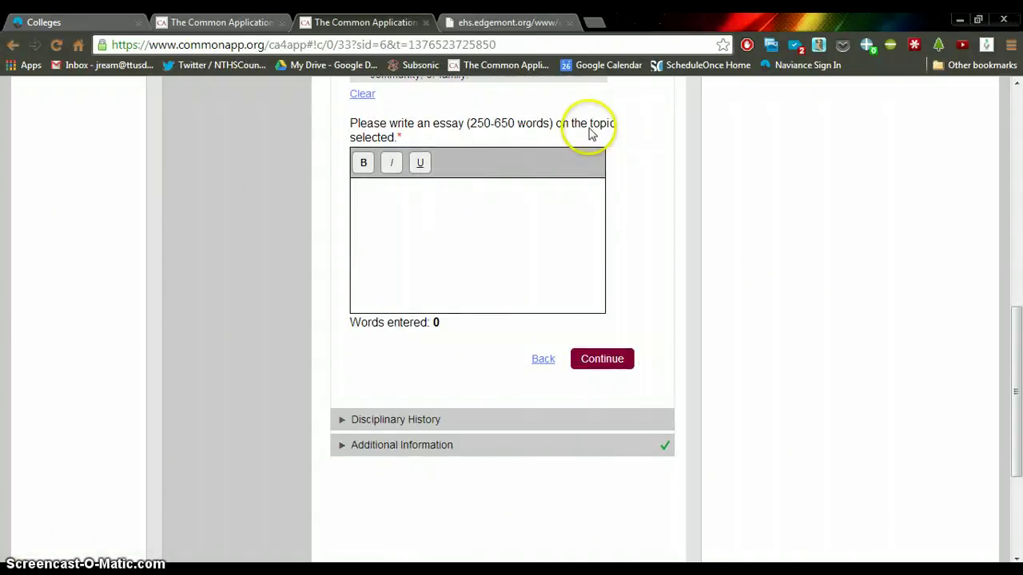
middle_click(427, 320)
scroll(429, 323, "up", 10)
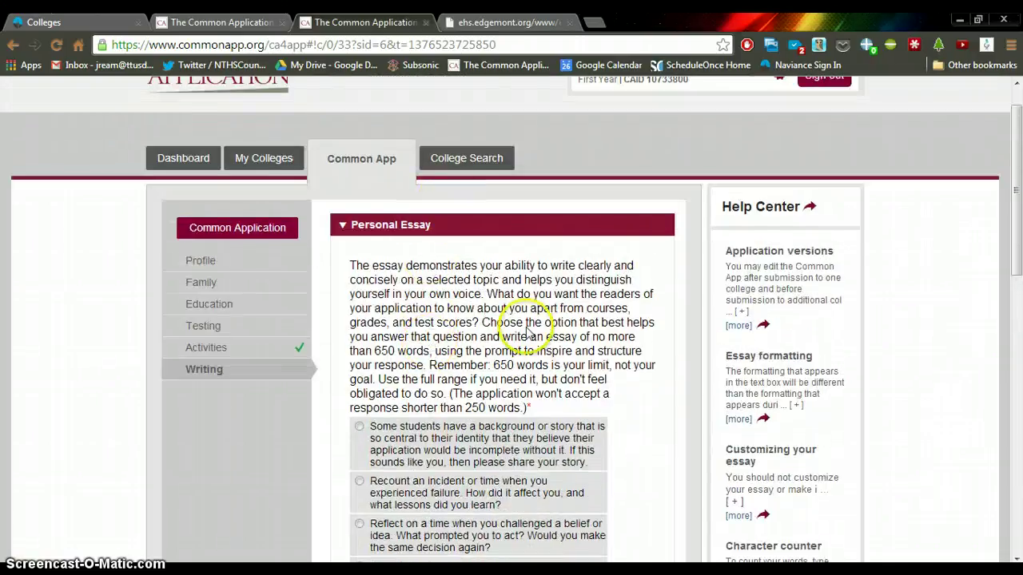
scroll(525, 331, "down", 10)
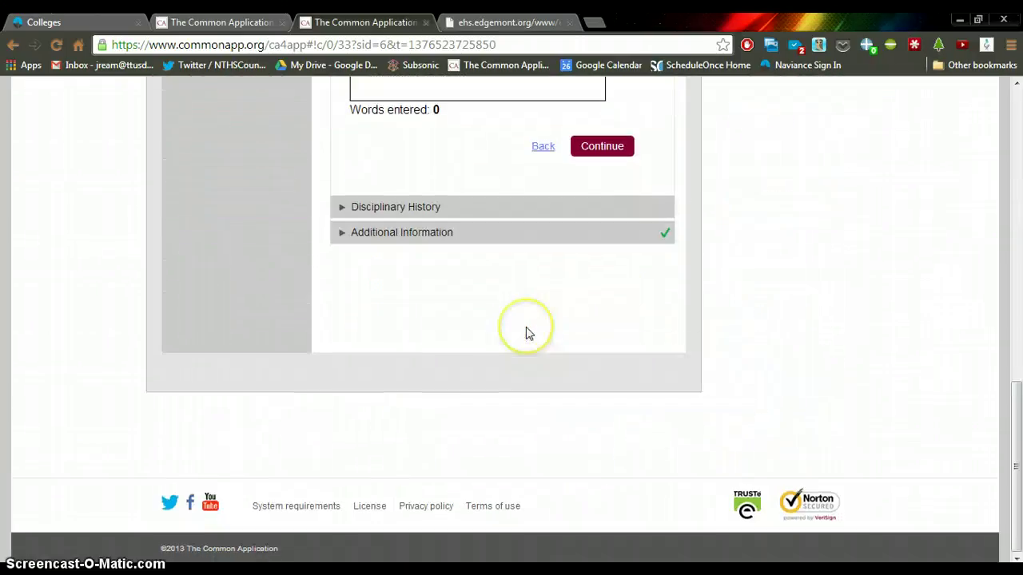
Open the Additional Information subsection of Writing and examine its optional question and answer field.
left_click(507, 231)
middle_click(634, 350)
scroll(633, 350, "up", 8)
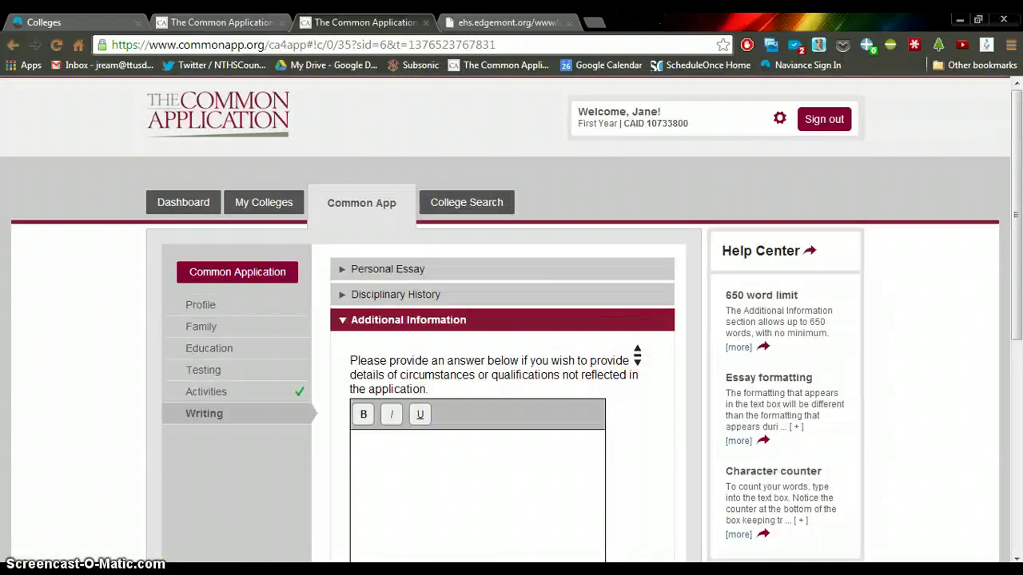
Return to the Profile section and examine its Personal Information fields and the list of other Profile subsections.
left_click(331, 256)
left_click(270, 284)
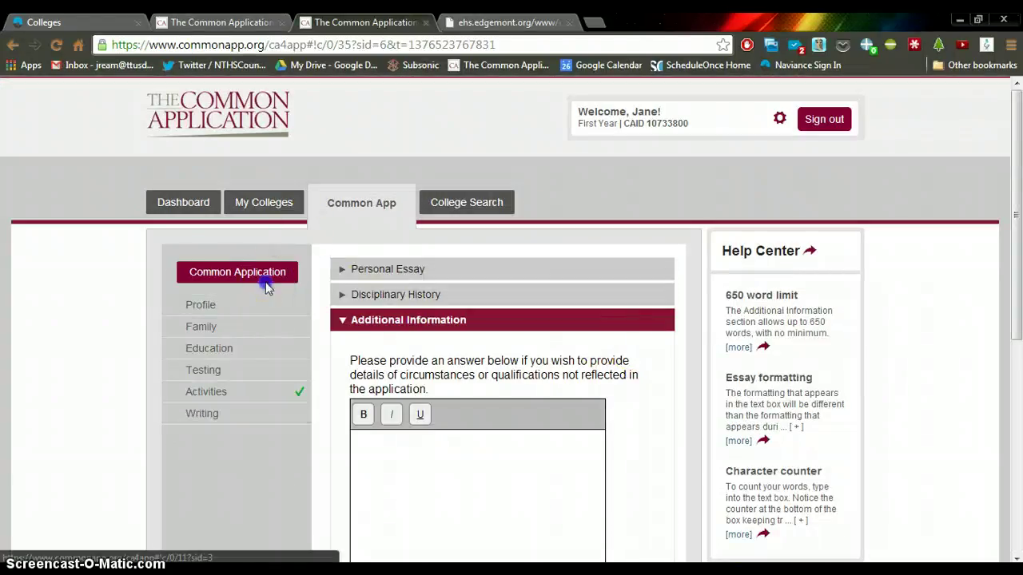
middle_click(399, 325)
scroll(399, 325, "down", 5)
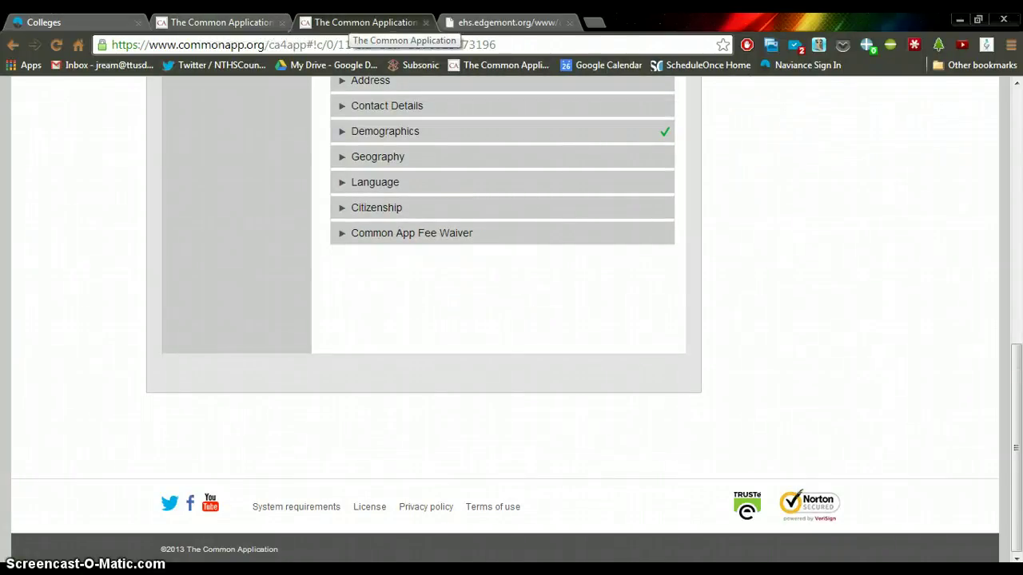
left_click(368, 131)
middle_click(372, 155)
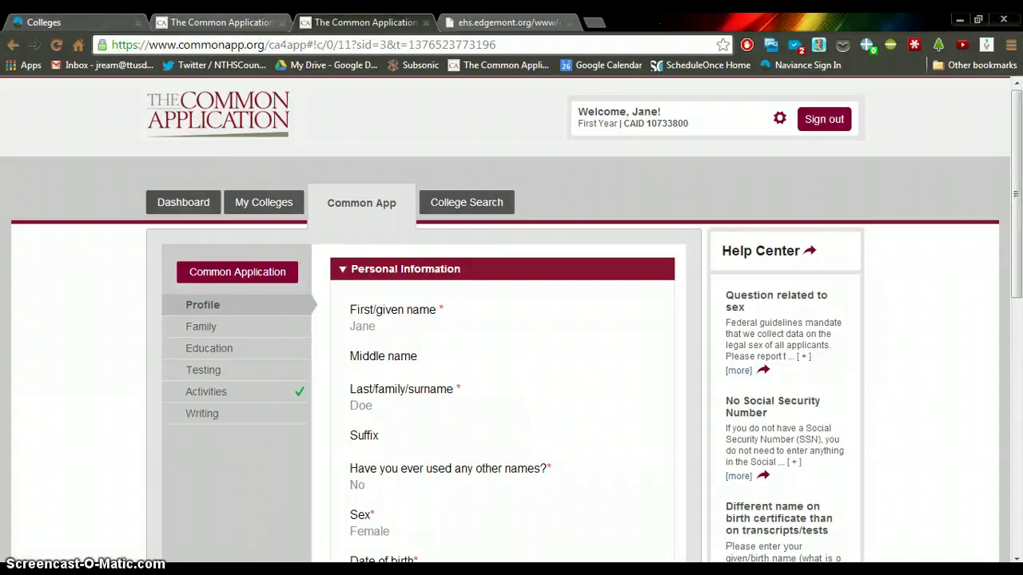
Switch to Naviance Family Connection and go from its home page to the list of colleges being applied to.
key("ctrl+1")
middle_click(115, 250)
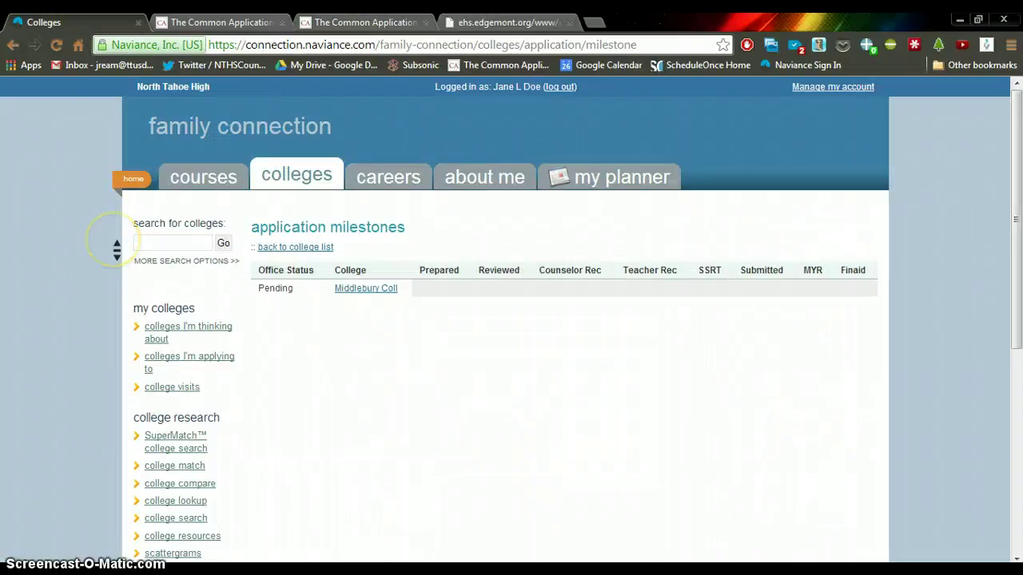
left_click(140, 195)
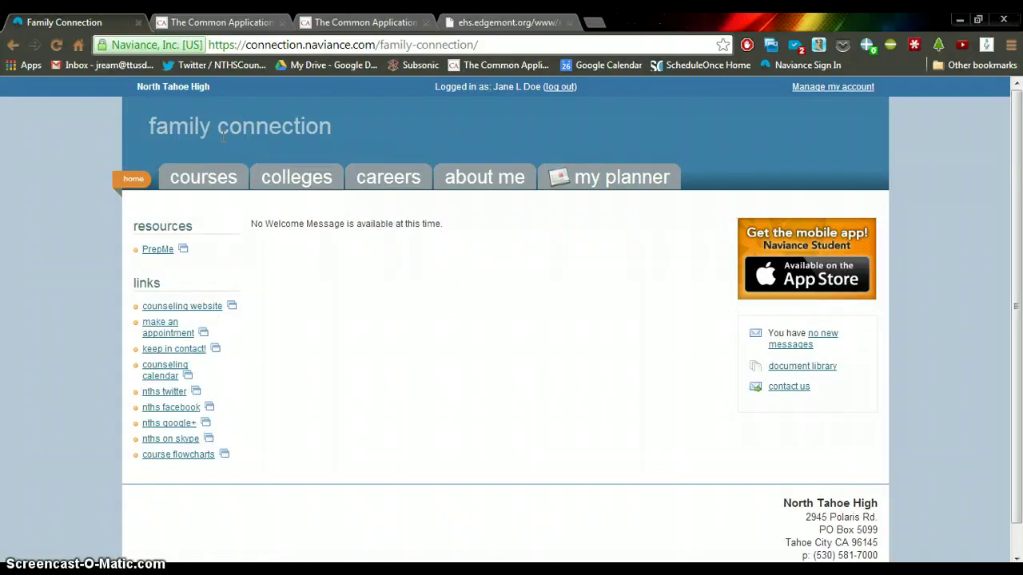
left_click(308, 177)
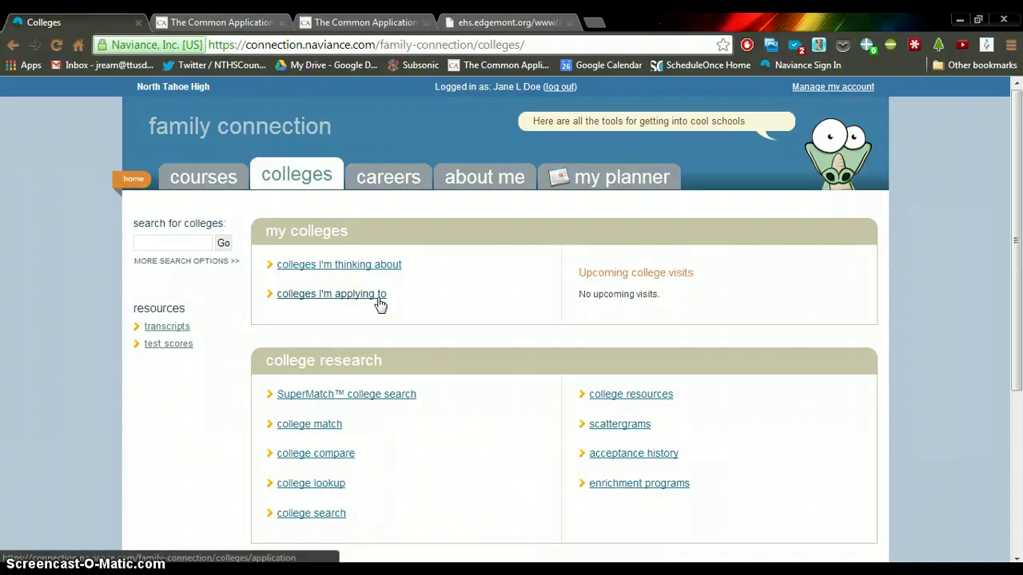
left_click(381, 302)
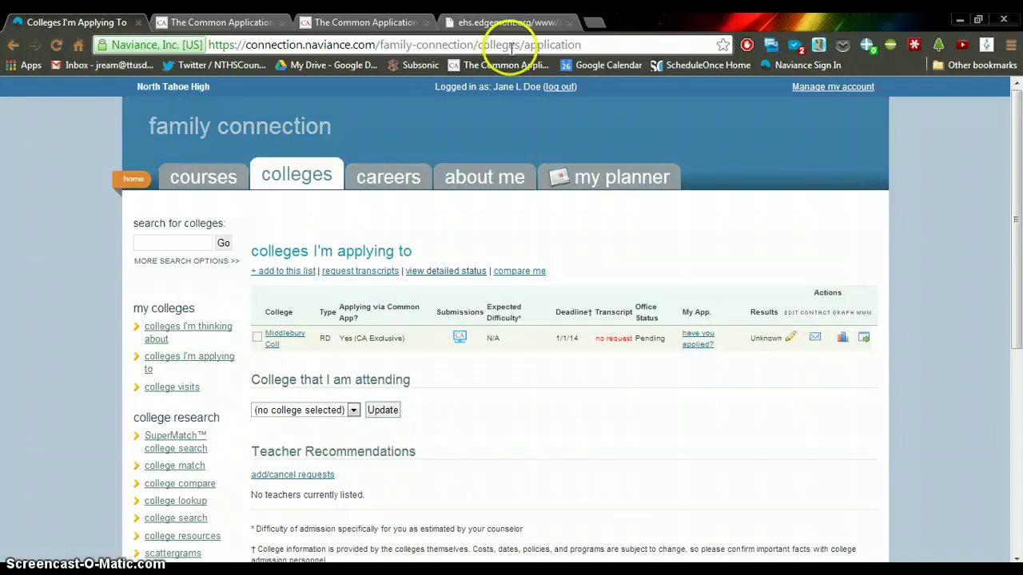
Examine the Common Application privacy notice in the Edgemont student transcript guide and return to the Naviance list of colleges being applied to.
left_click(507, 22)
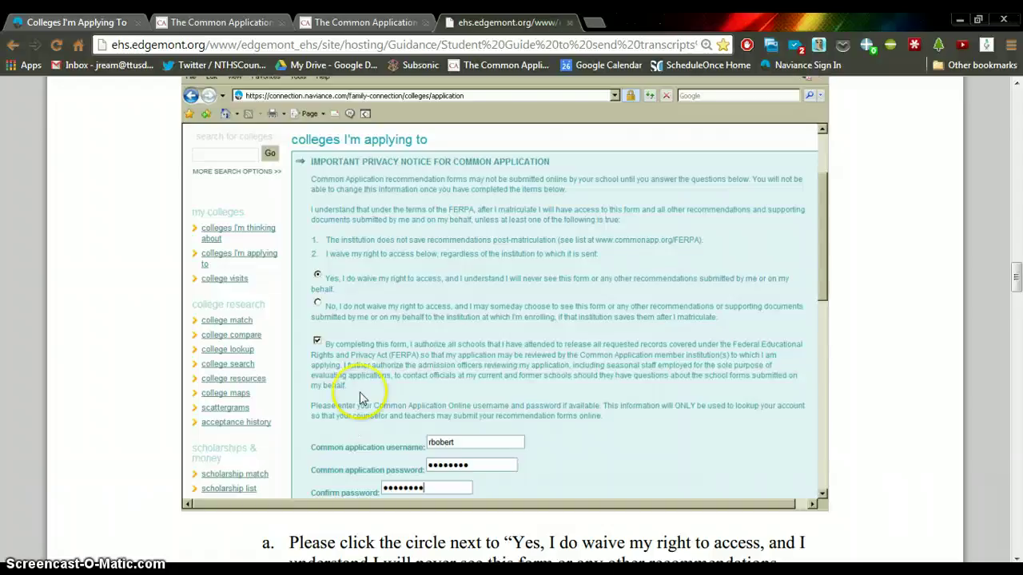
left_click(76, 22)
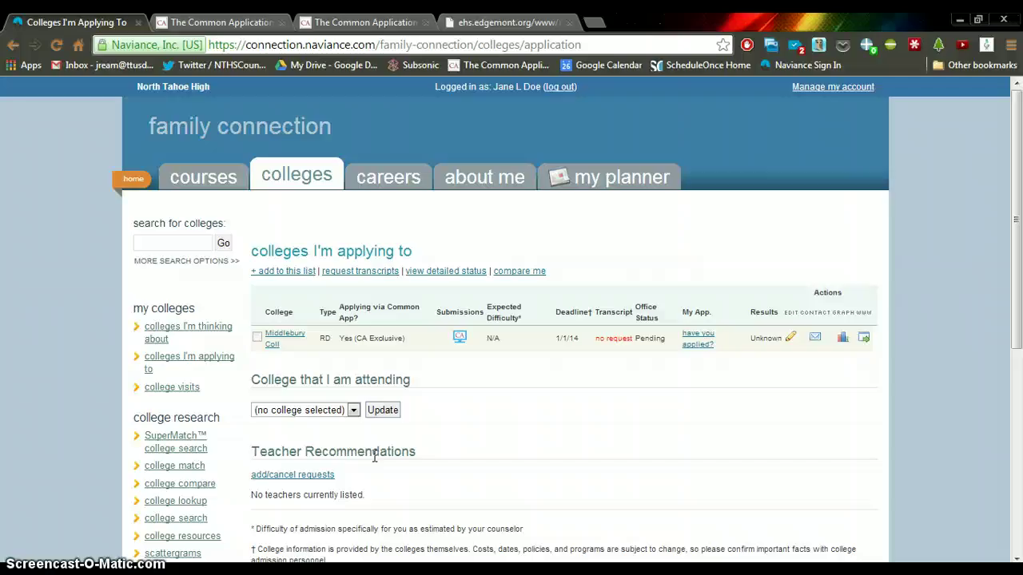
left_click(375, 456)
left_click(305, 556)
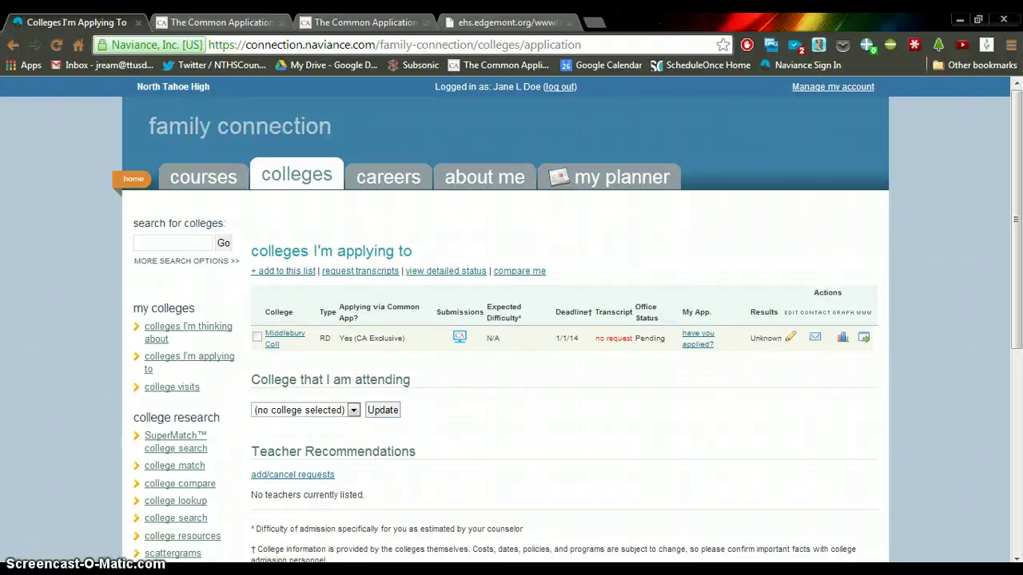